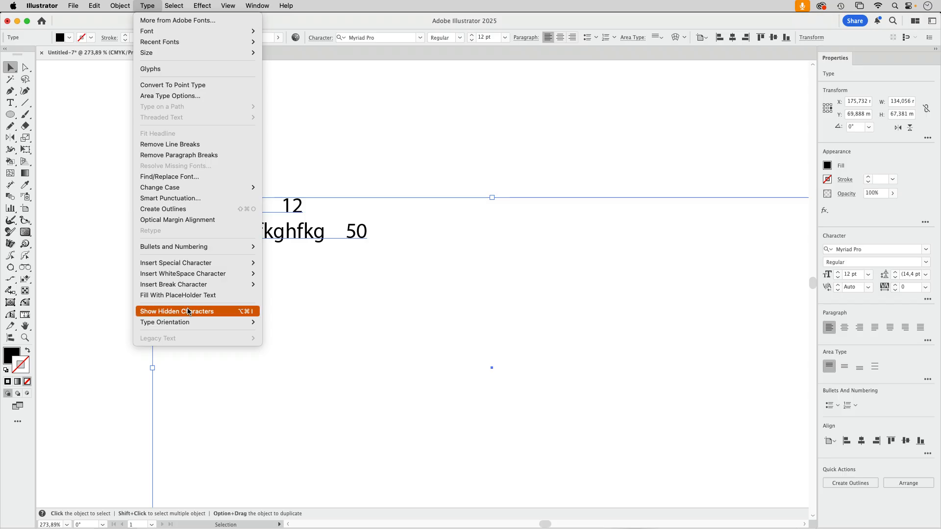
Show hidden characters and give the two-line text a left tab stop at about 61 mm with a "." leader
left_click(187, 311)
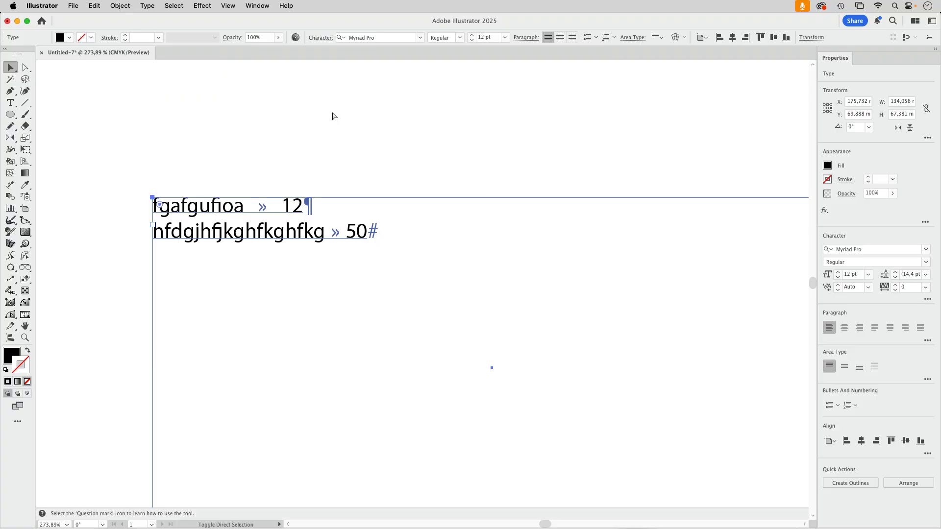
key("super+shift+t")
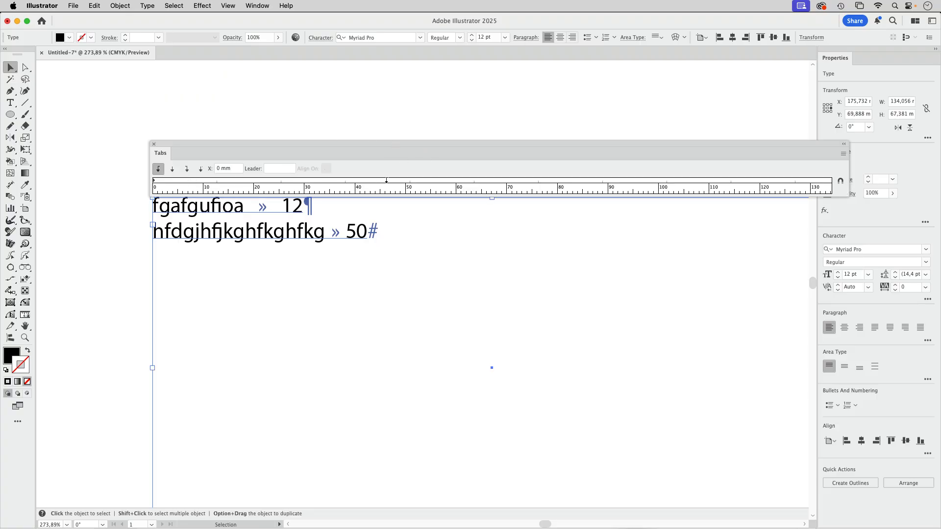
left_click(460, 179)
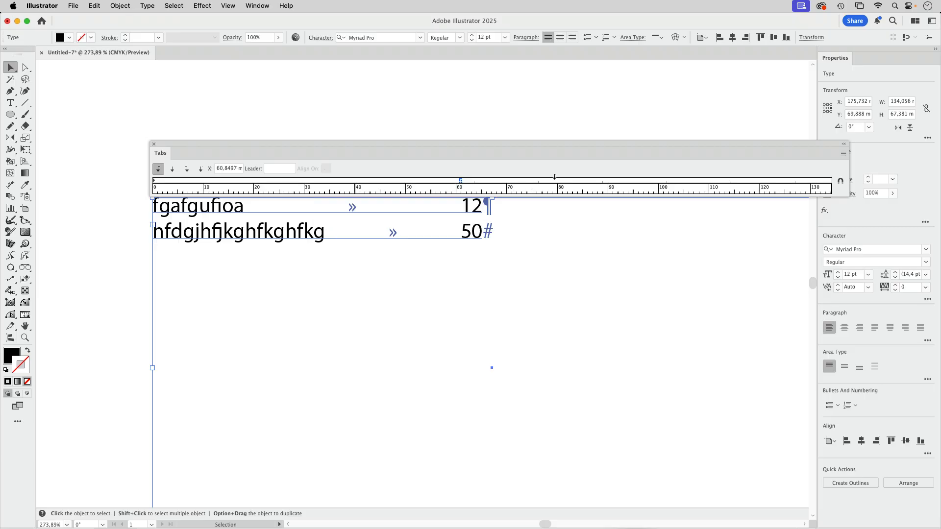
left_click(275, 168)
type(".")
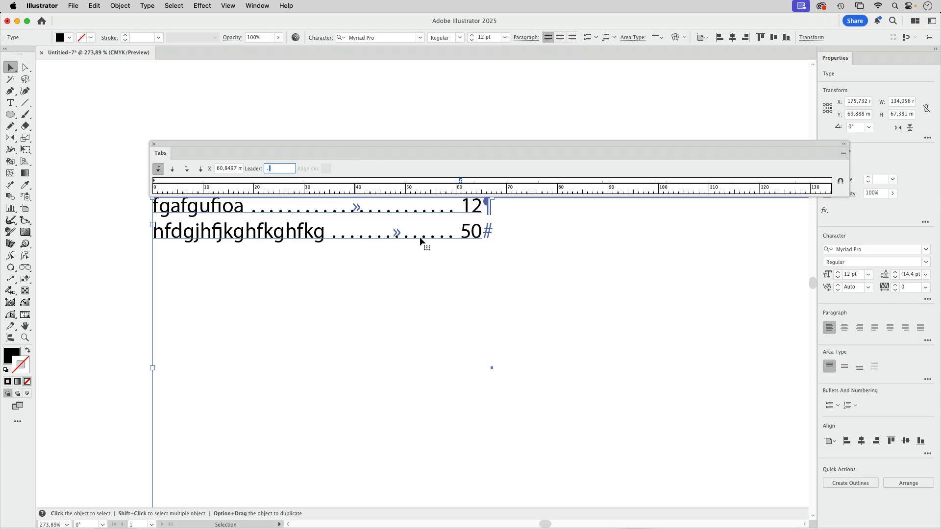
left_click(559, 249)
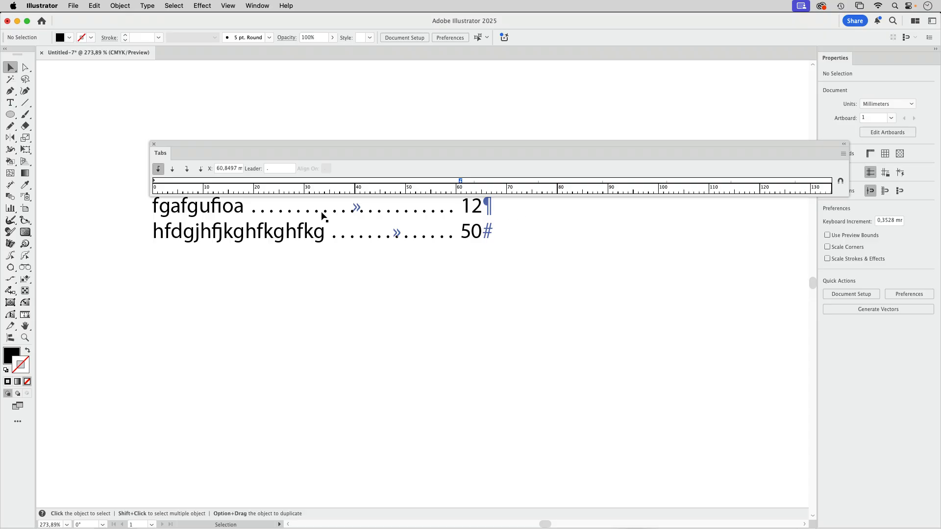
Preview an 8 pt font size on the first line's dotted tab leader, leave it unapplied and deselect the text
double_click(281, 214)
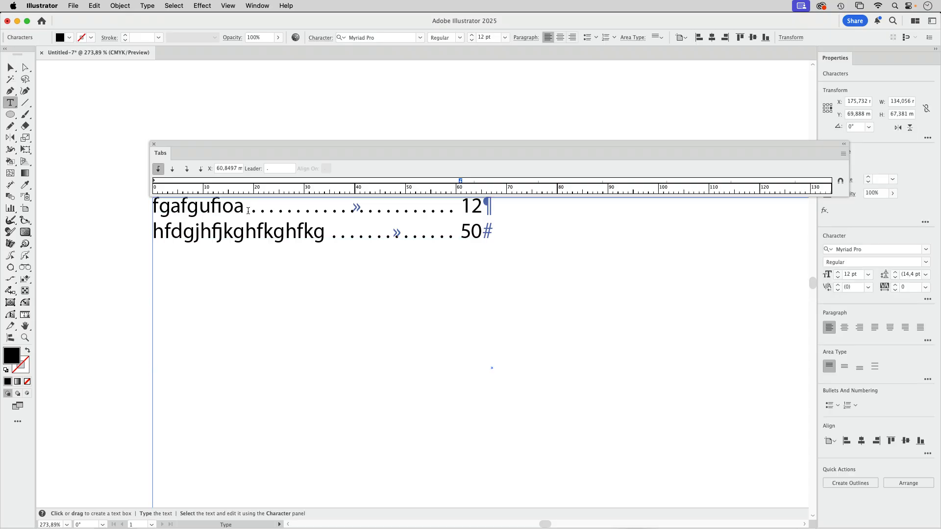
double_click(447, 212)
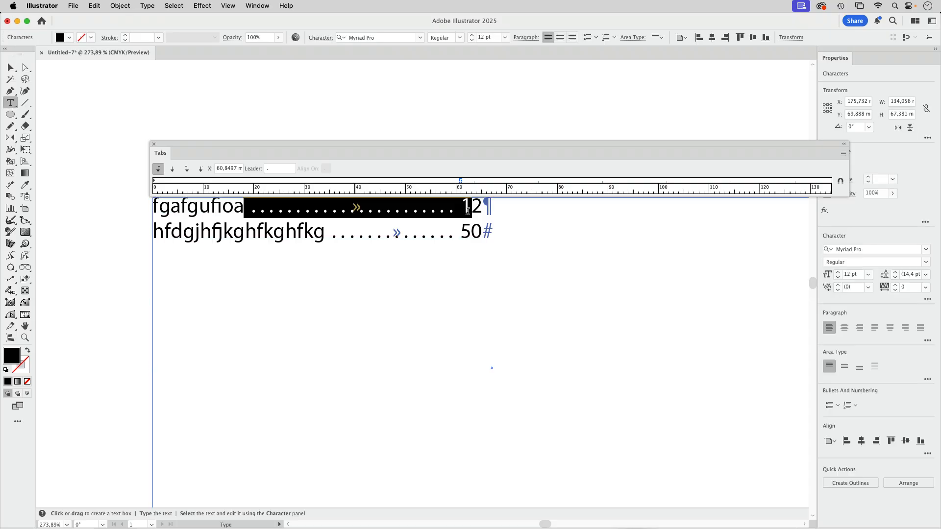
left_click(505, 37)
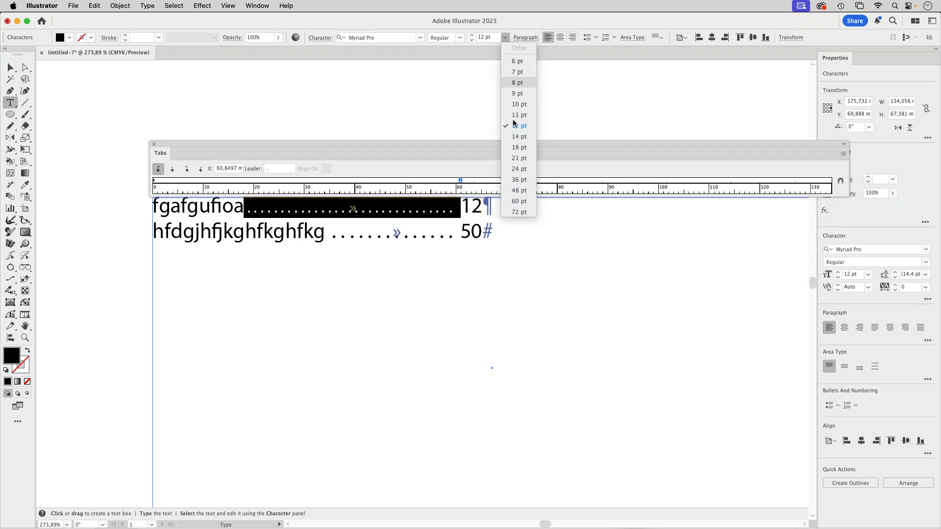
left_click(512, 21)
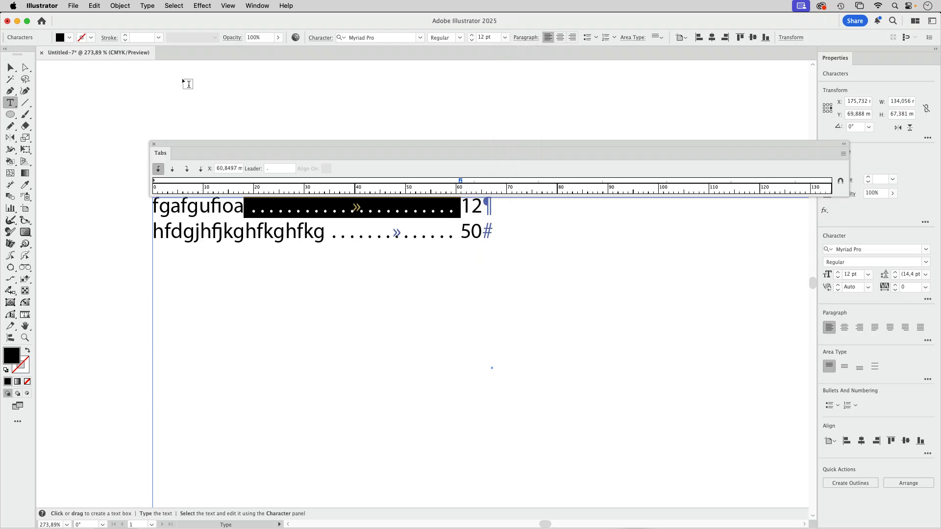
left_click(11, 67)
left_click(236, 113)
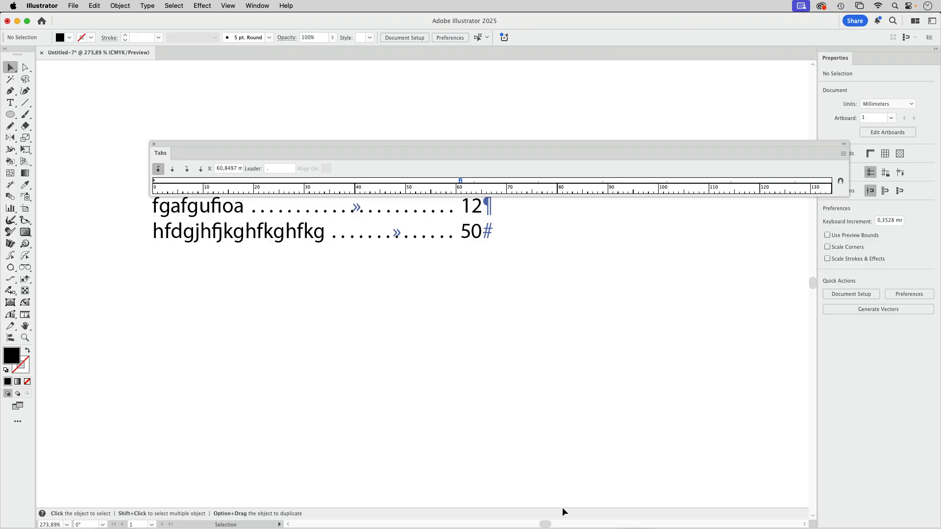
Switch to InDesign and show the hidden characters in the two-line text frame
left_click(593, 518)
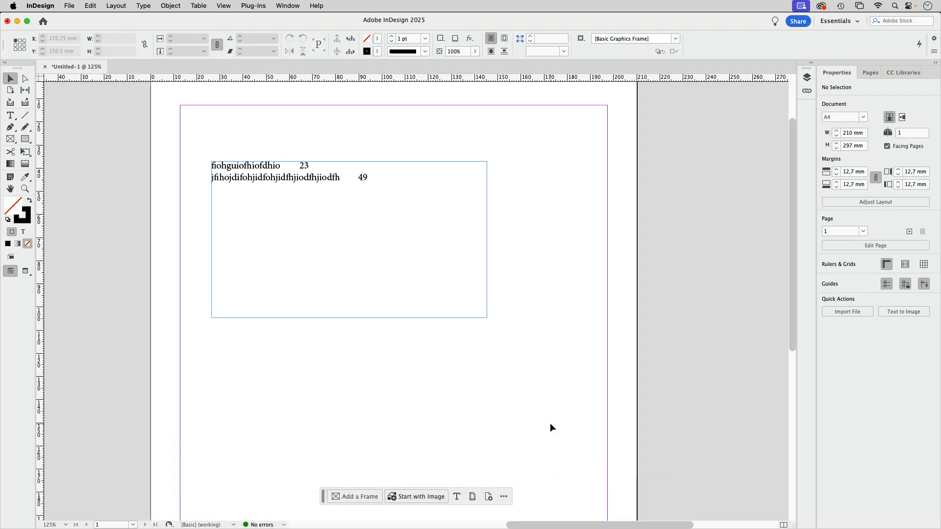
left_click(316, 189)
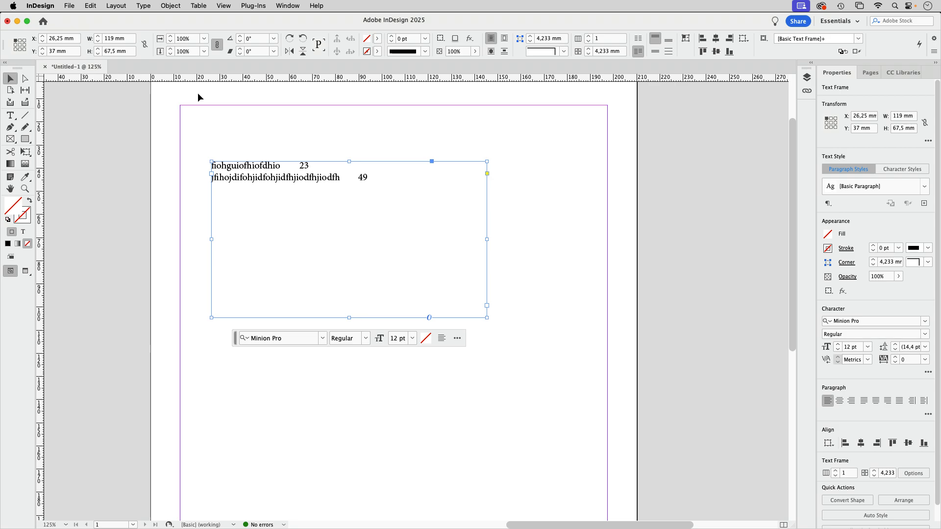
left_click(144, 6)
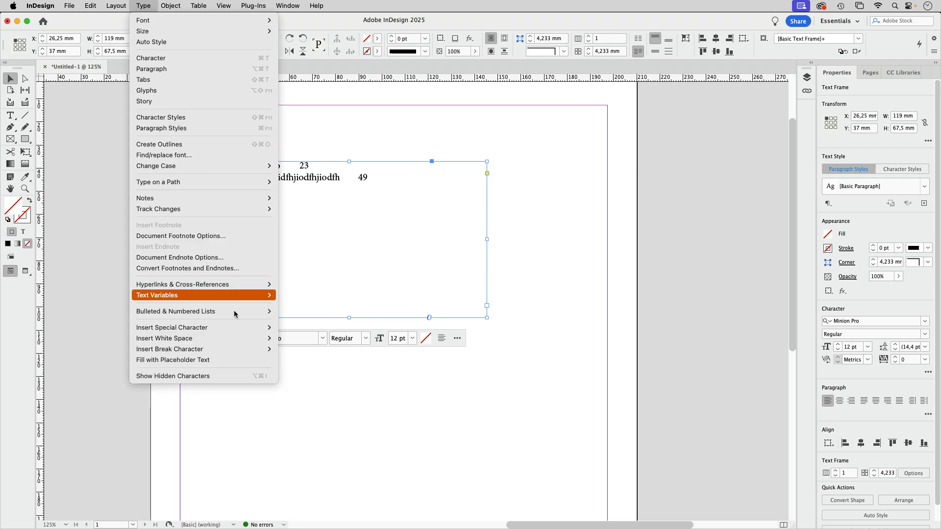
left_click(196, 376)
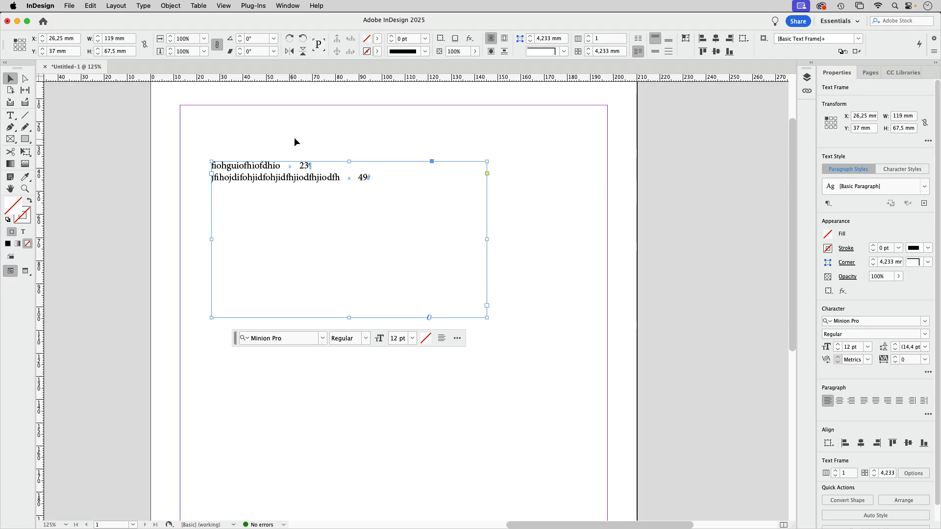
Create a new paragraph style for the selected text frame and open its style options
left_click_drag(201, 136, 428, 223)
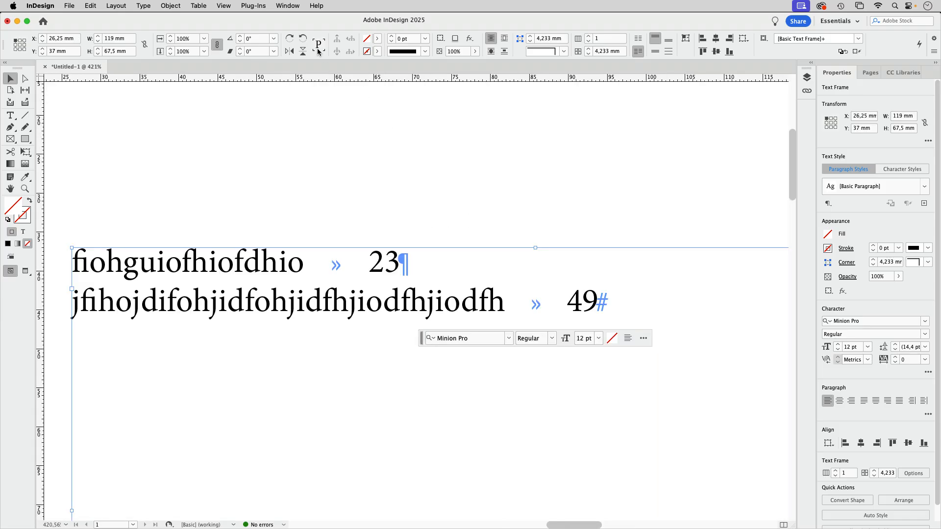
left_click(291, 7)
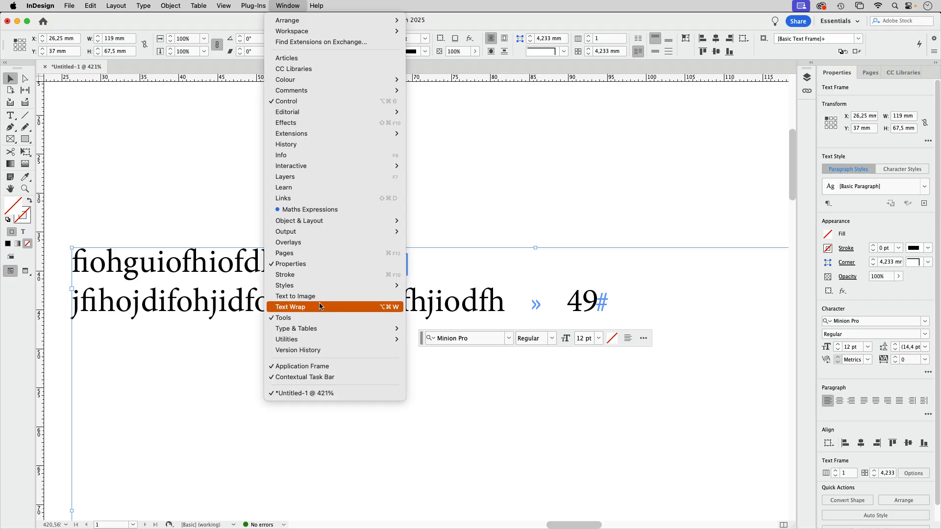
mouse_move(384, 285)
left_click(441, 318)
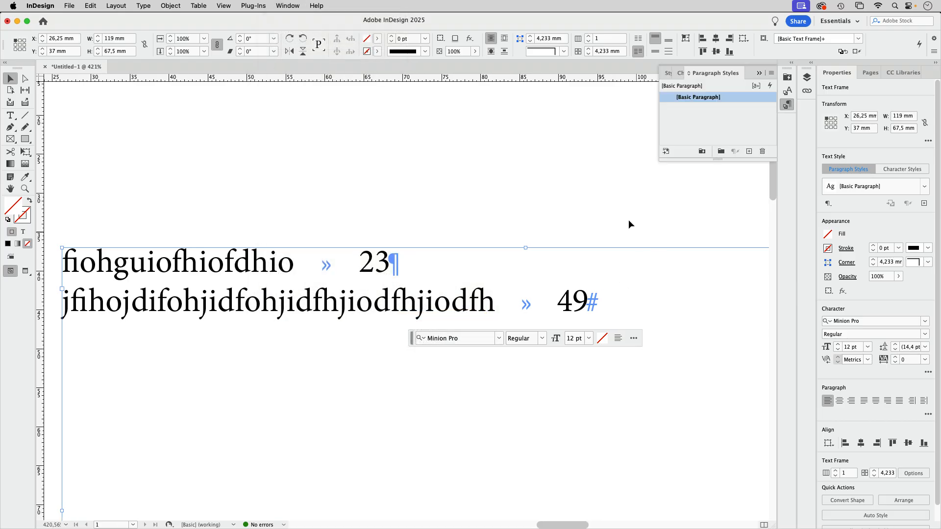
left_click(748, 151)
double_click(738, 108)
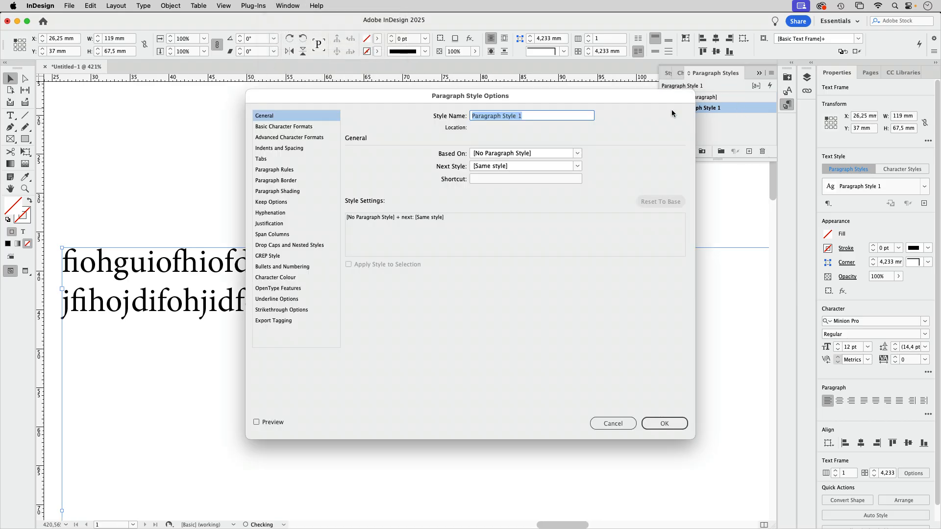
Add a left tab stop at about 39 mm with a "." leader to the new paragraph style, with preview enabled
left_click_drag(552, 88, 805, 67)
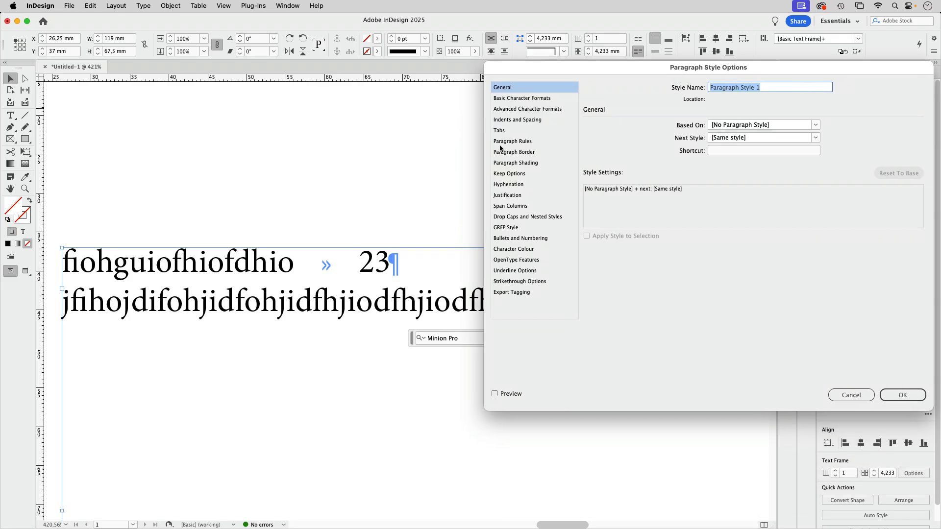
left_click(527, 131)
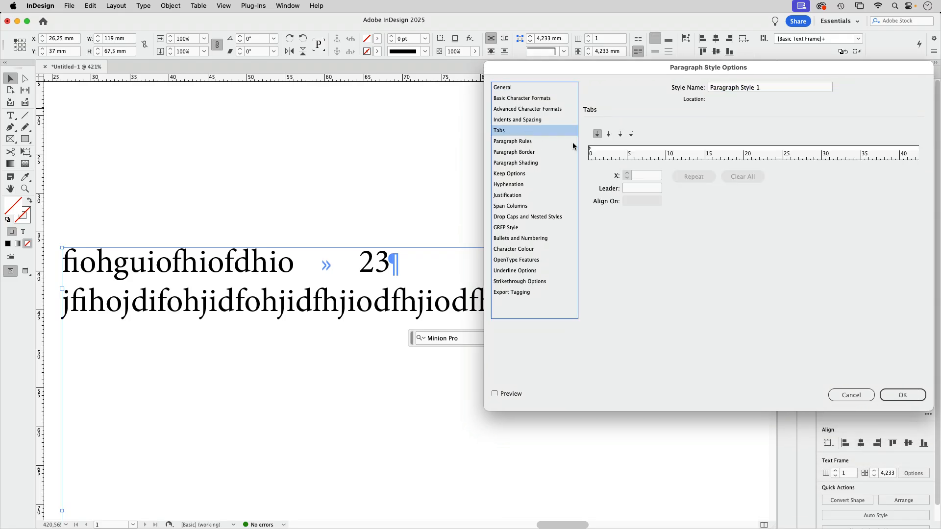
left_click(839, 151)
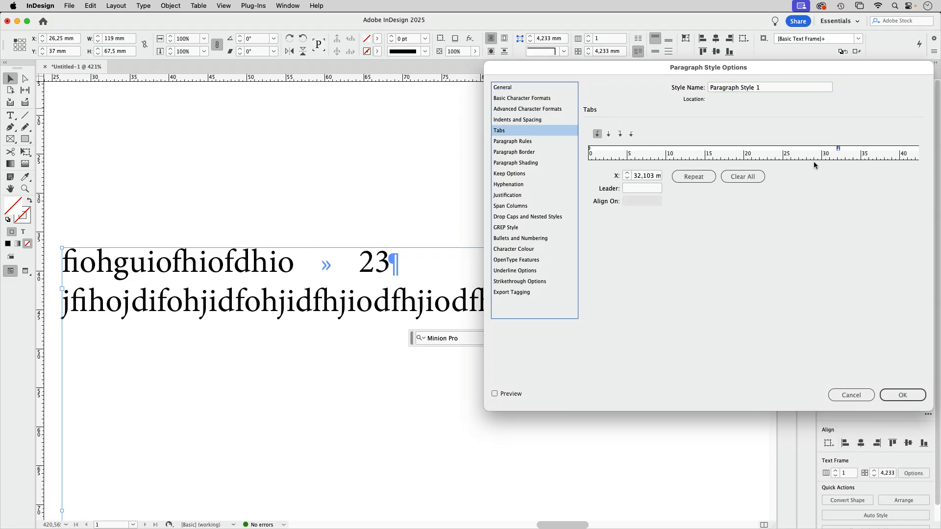
left_click(512, 395)
left_click_drag(588, 67, 209, 118)
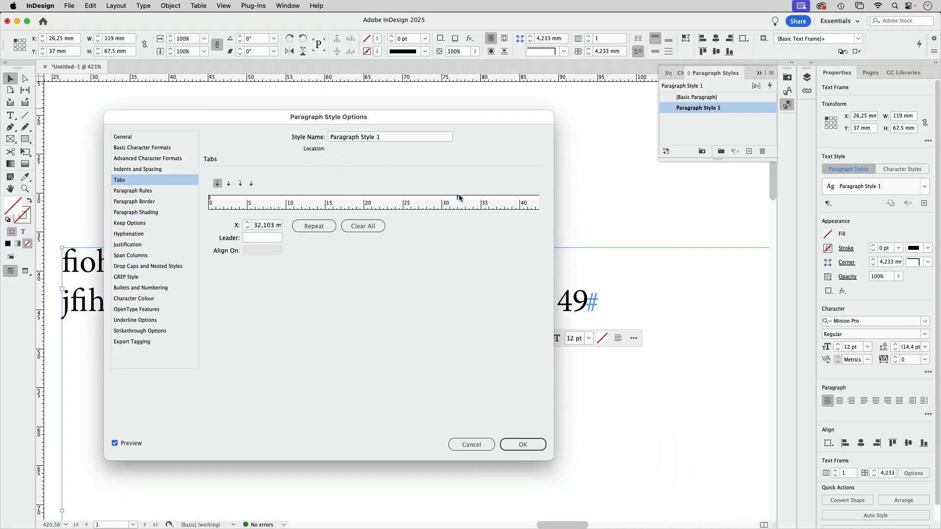
left_click_drag(459, 199, 514, 199)
left_click(521, 444)
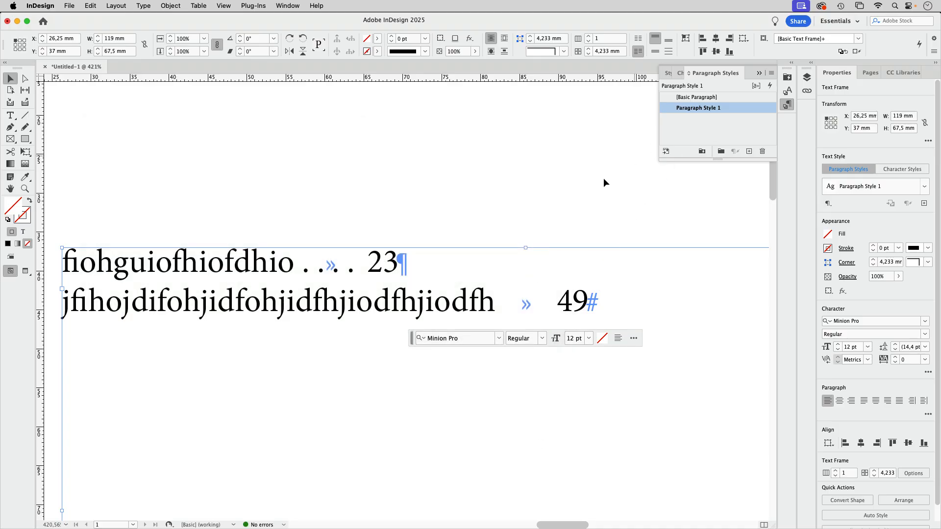
left_click(420, 219)
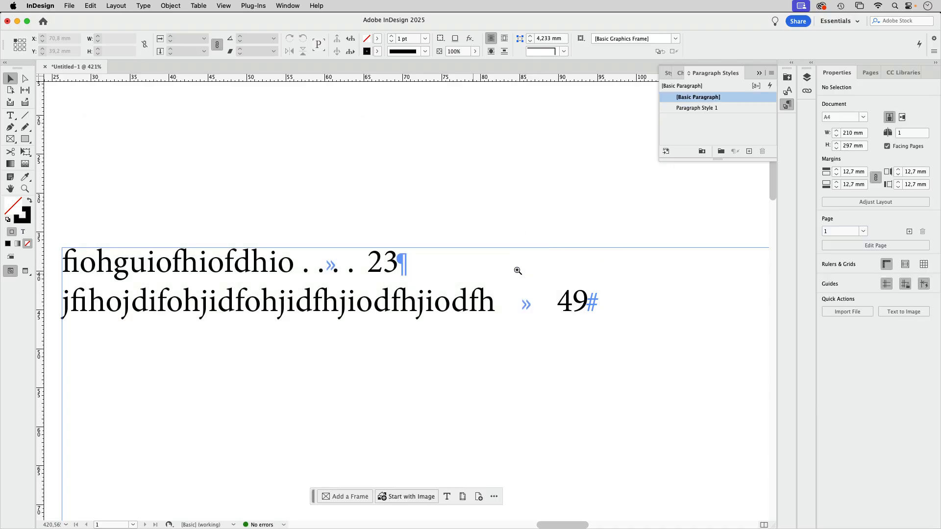
Move the new paragraph style's tab stop to about 58 mm
key("super+minus")
key("super+minus")
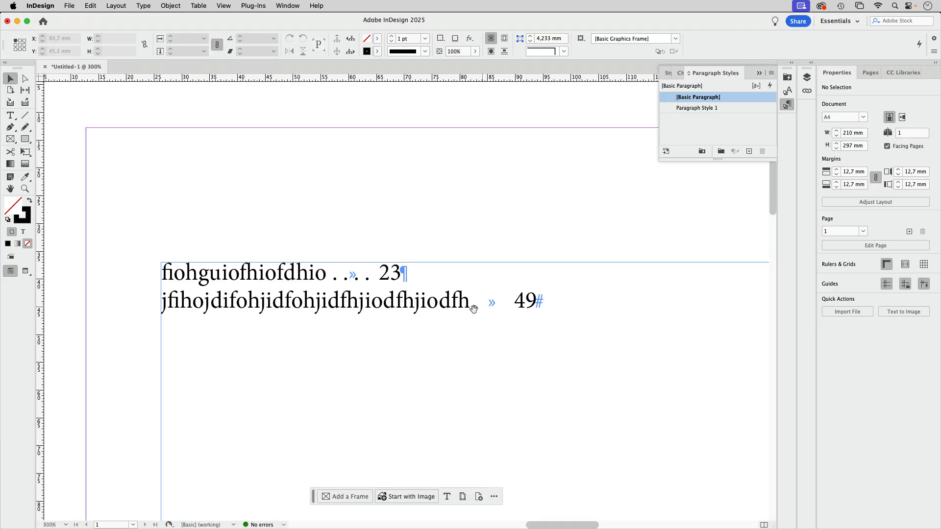
left_click_drag(474, 308, 392, 304)
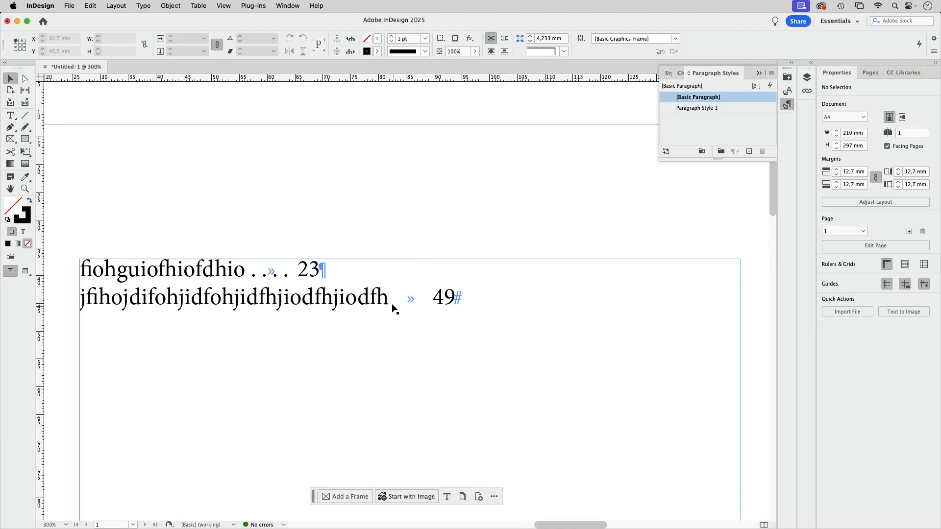
double_click(733, 108)
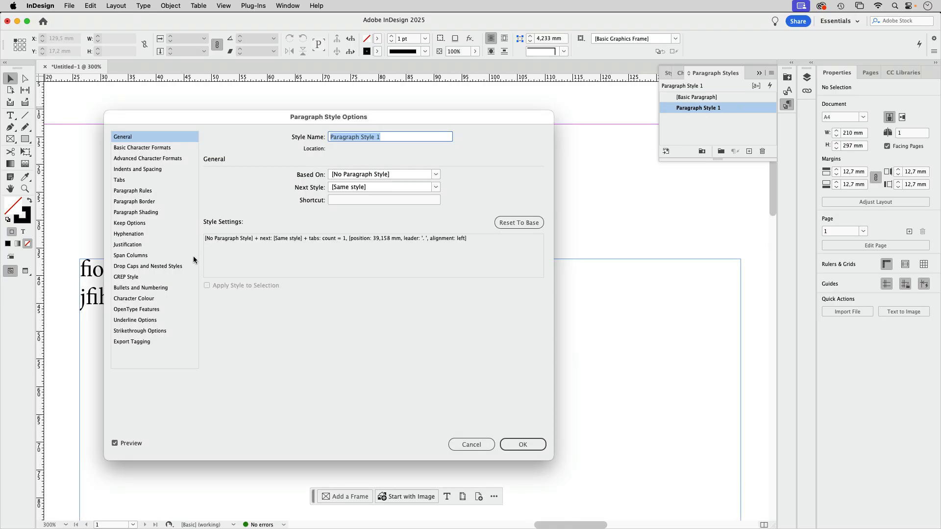
left_click(132, 180)
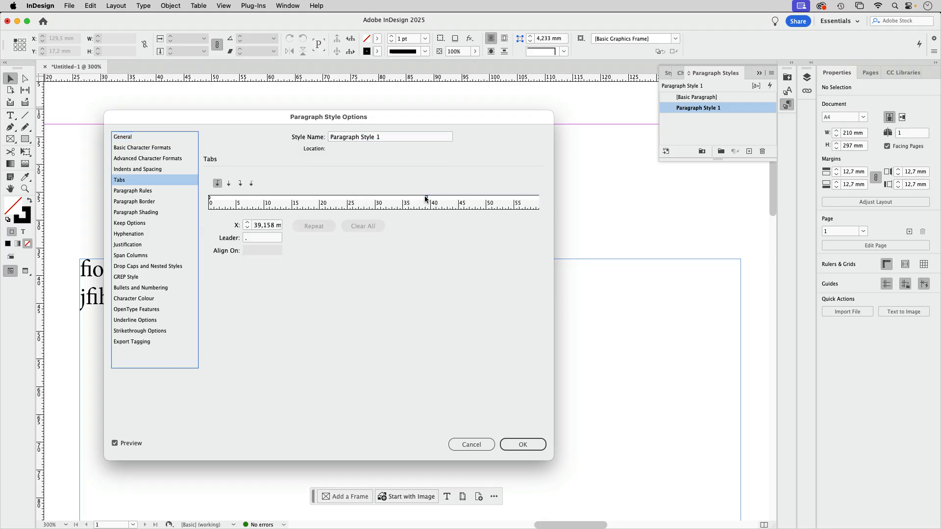
left_click_drag(426, 199, 530, 196)
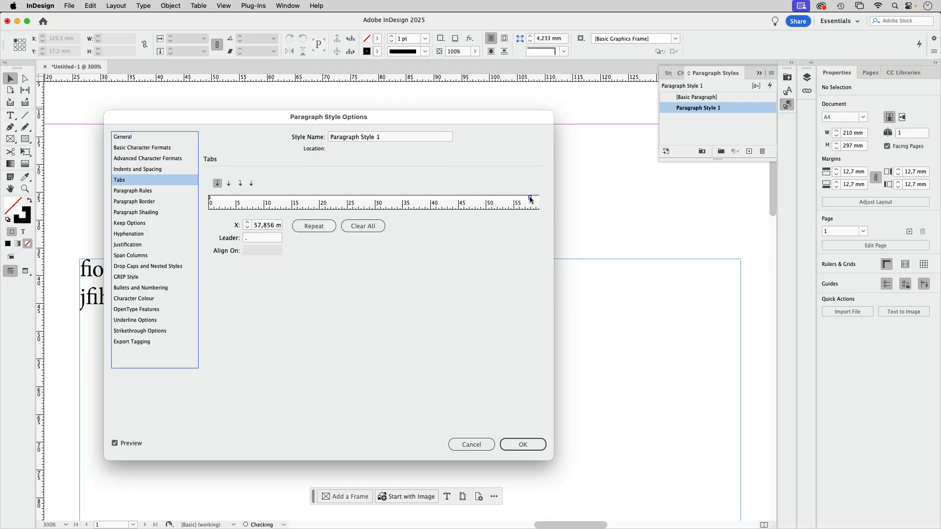
left_click(522, 446)
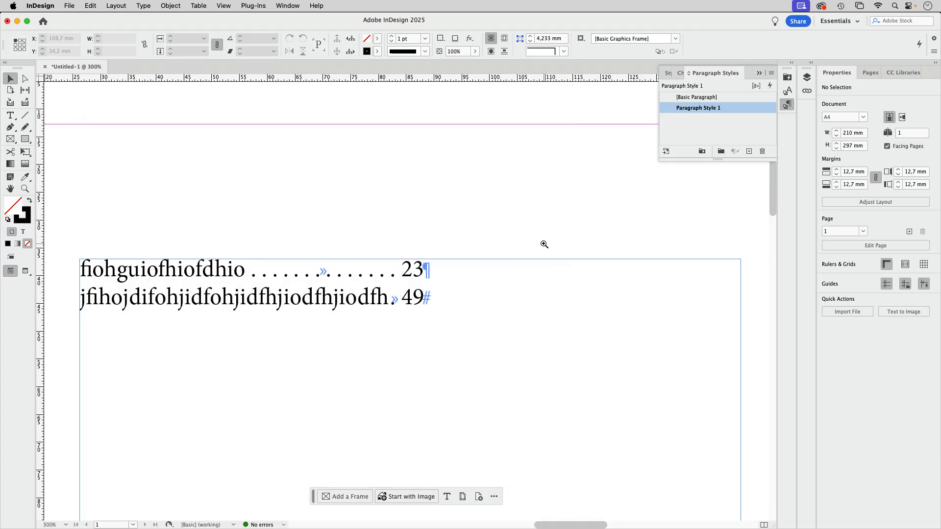
Set the new paragraph style's left tab stop at about 66 mm with a "." leader
key("super+minus")
key("super+minus")
double_click(733, 108)
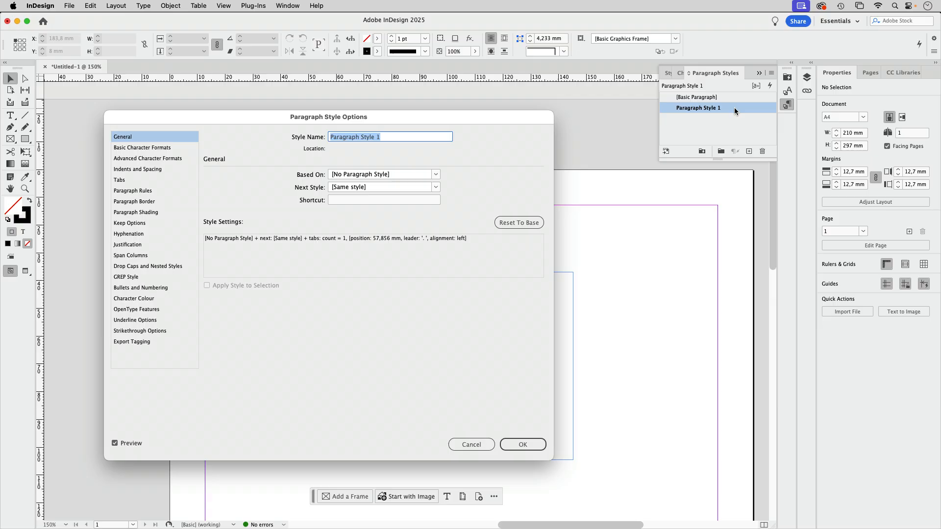
left_click(130, 182)
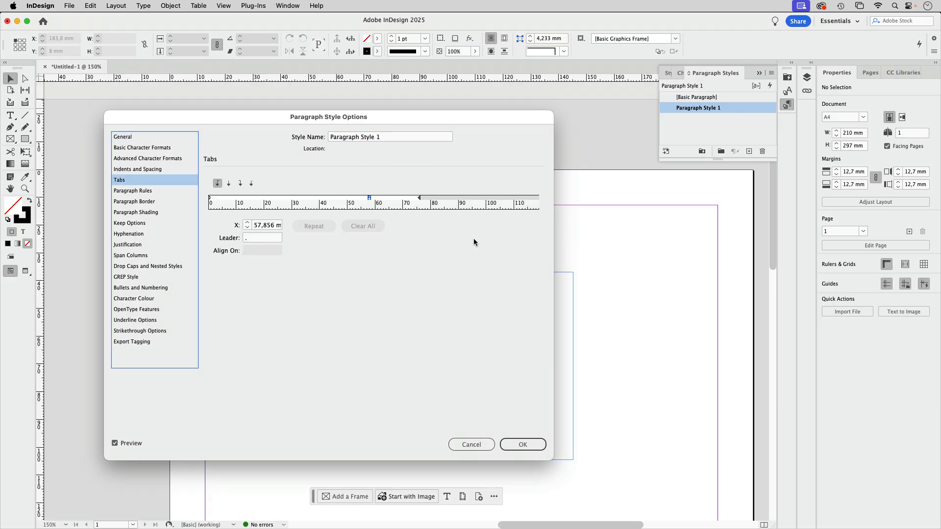
left_click(392, 199)
left_click(278, 238)
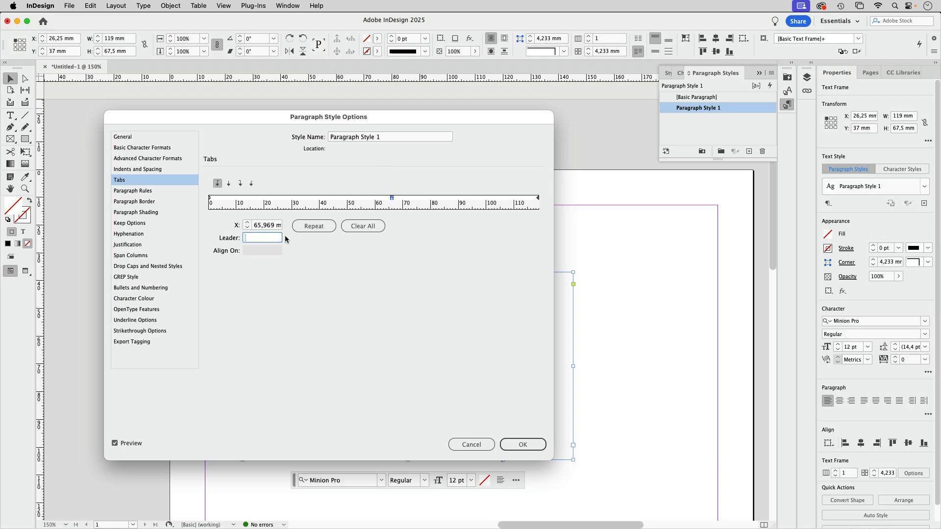
left_click_drag(241, 125, 697, 182)
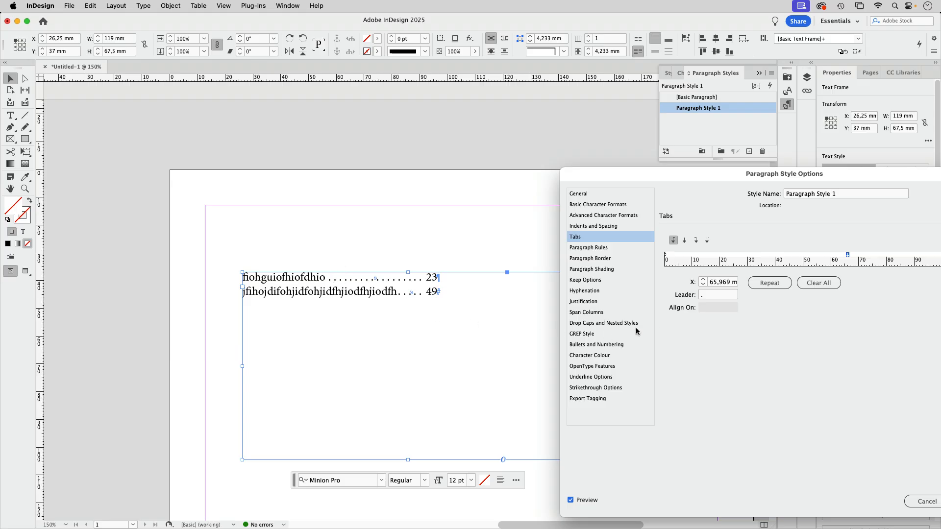
Add a nested style to the paragraph style that applies [None] up to 1 Tab Characters
left_click(610, 323)
left_click_drag(660, 180, 611, 25)
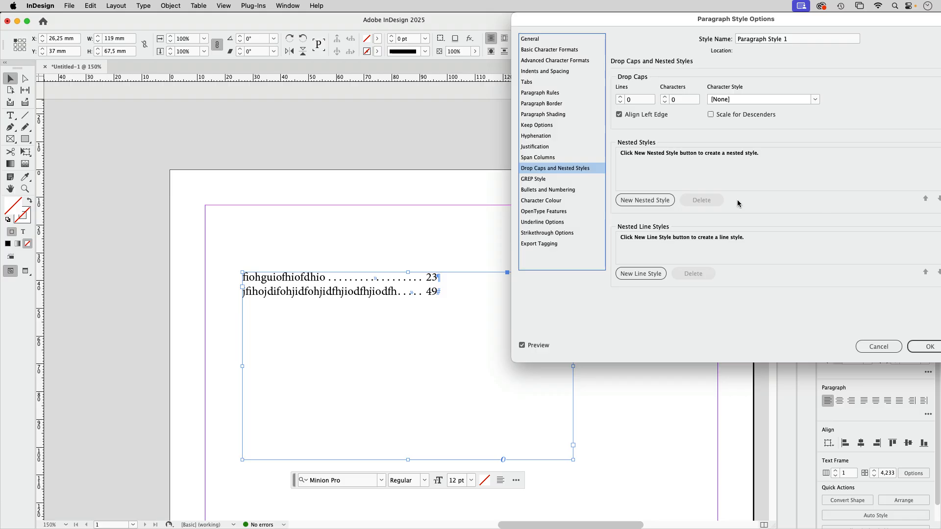
left_click(645, 201)
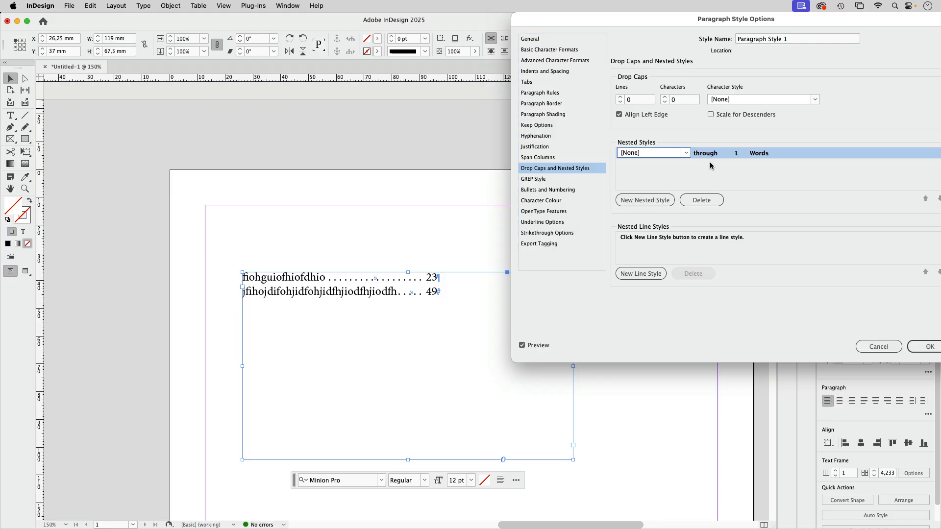
left_click(711, 156)
left_click(728, 154)
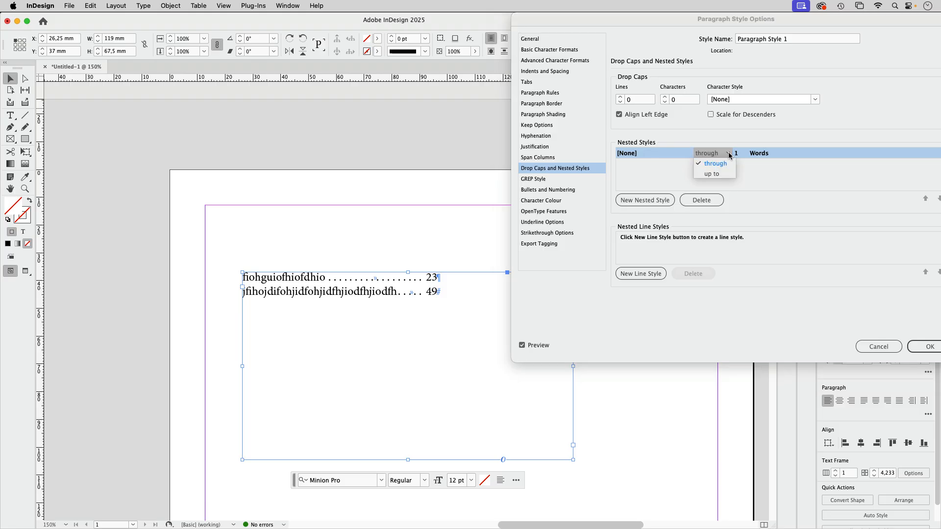
left_click(721, 175)
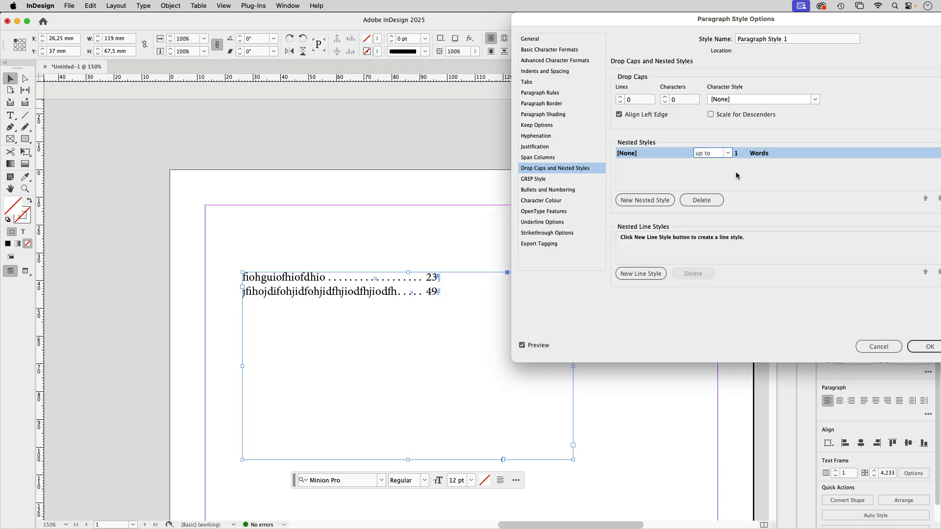
left_click(772, 154)
left_click(796, 155)
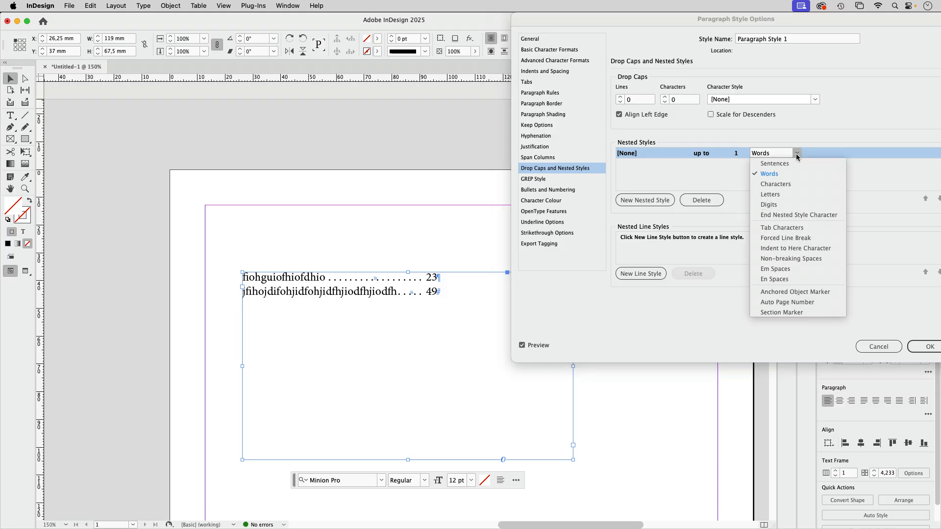
left_click(794, 225)
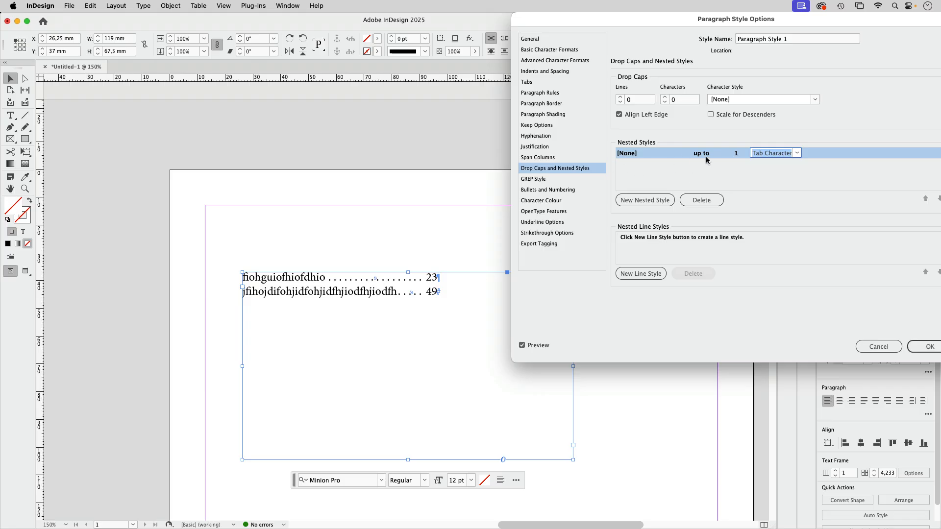
Add a second nested style using a new character style with the magenta colour C=0 M=100 Y=0 K=0
left_click(648, 202)
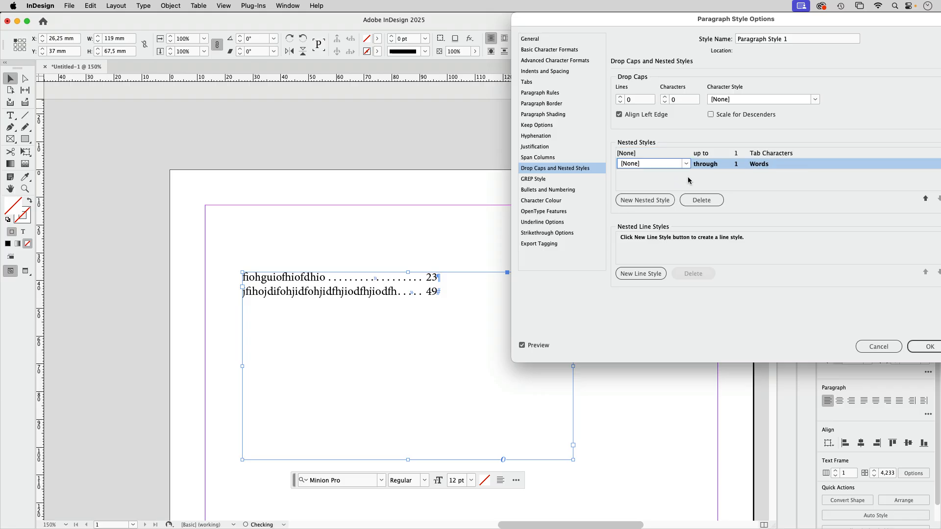
left_click(686, 164)
left_click(666, 205)
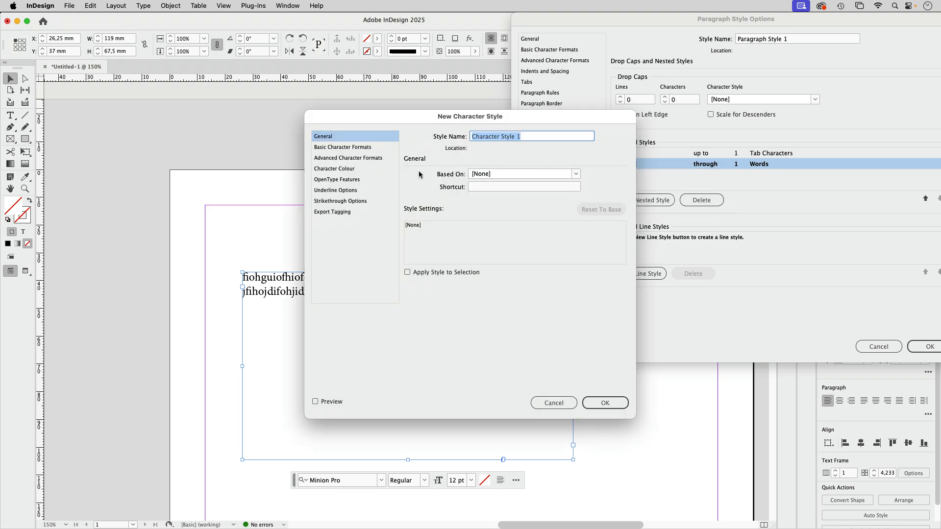
left_click(348, 169)
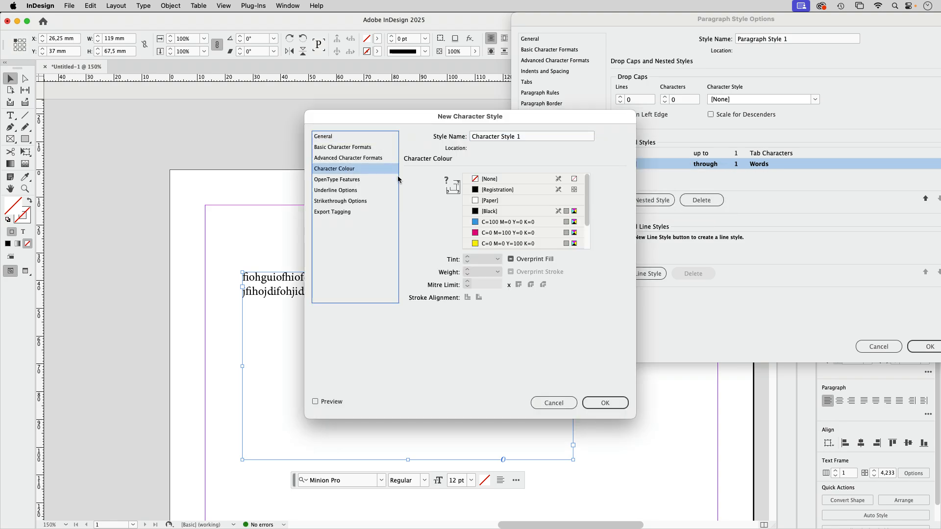
left_click(508, 234)
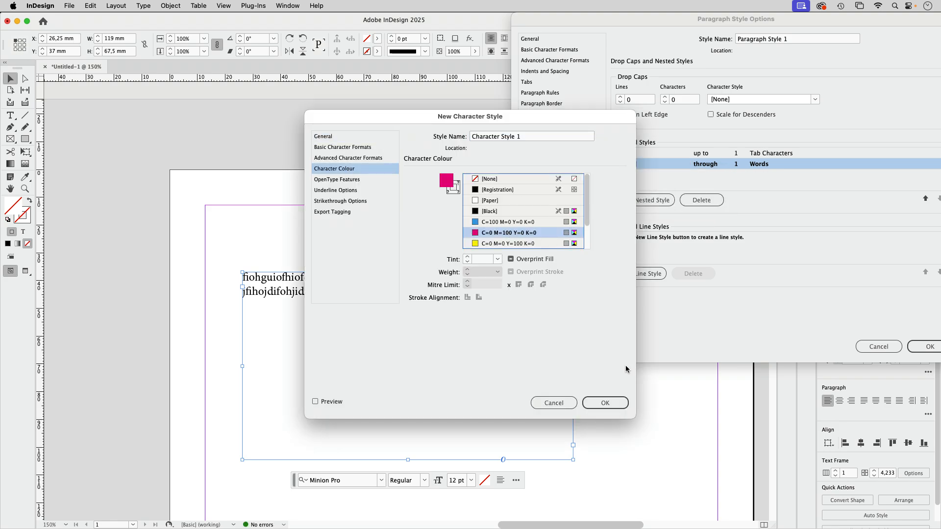
left_click(608, 404)
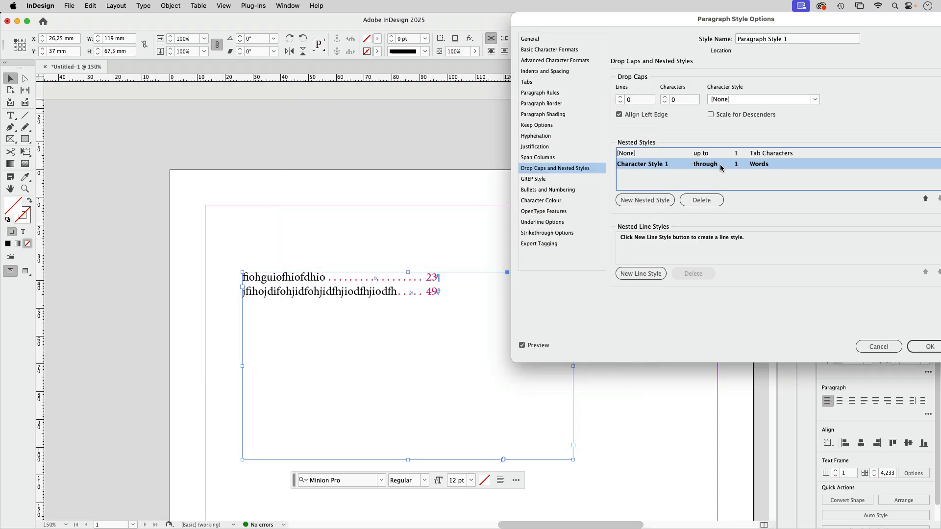
Set the second nested style to run through 1 Tab Characters and accept the paragraph style options
left_click(772, 167)
left_click(797, 167)
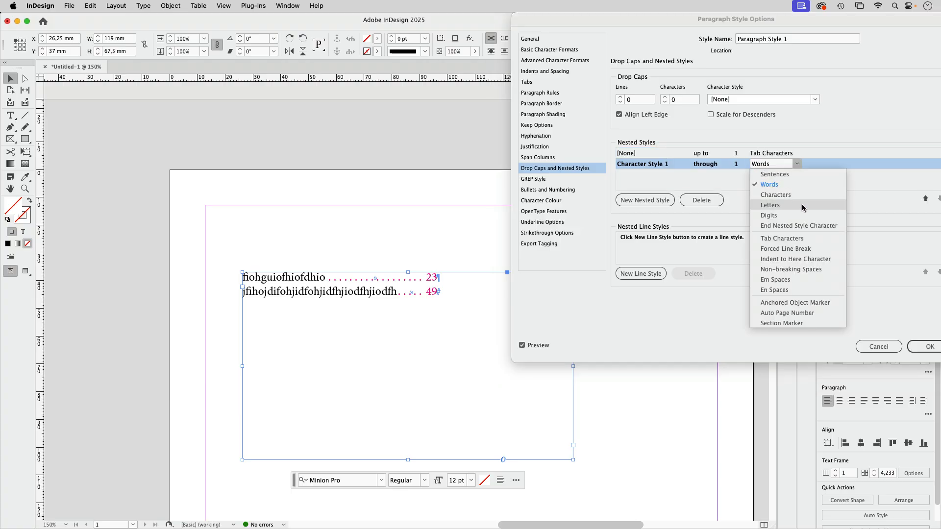
left_click(794, 239)
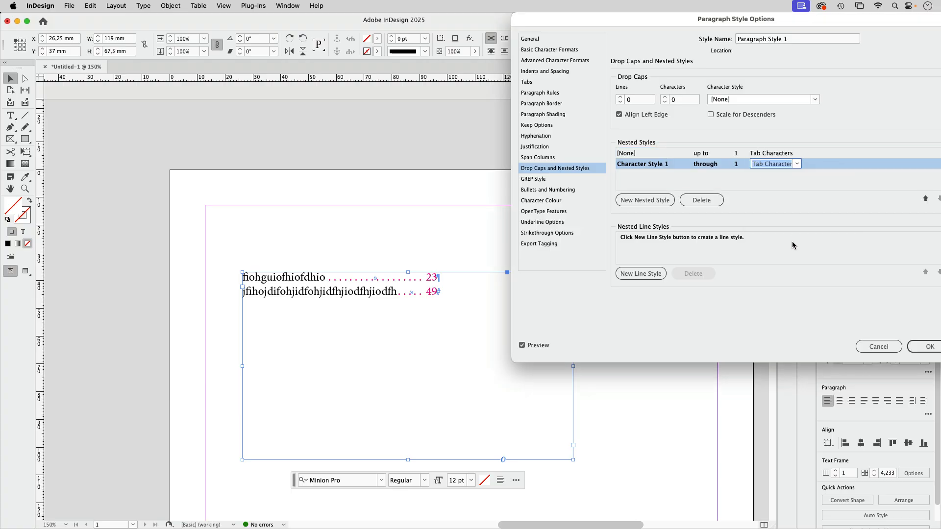
left_click(761, 186)
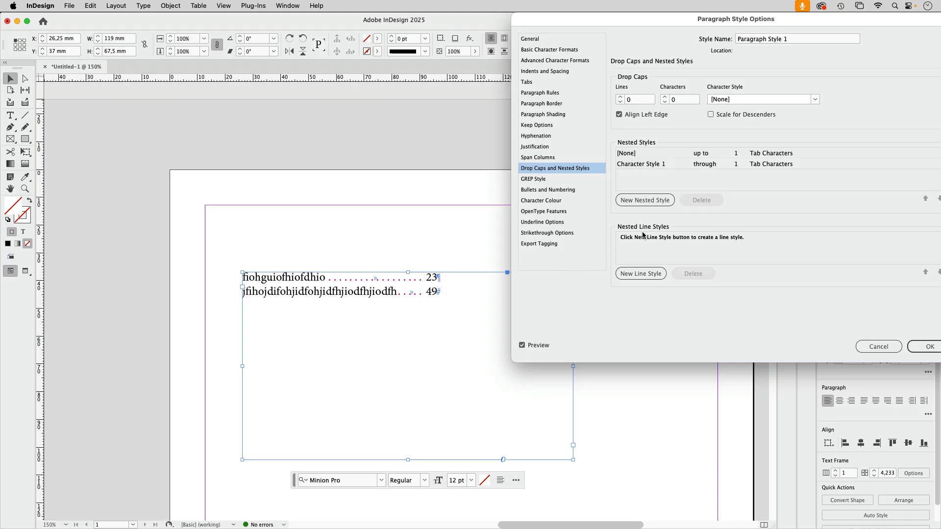
left_click_drag(651, 18, 603, 18)
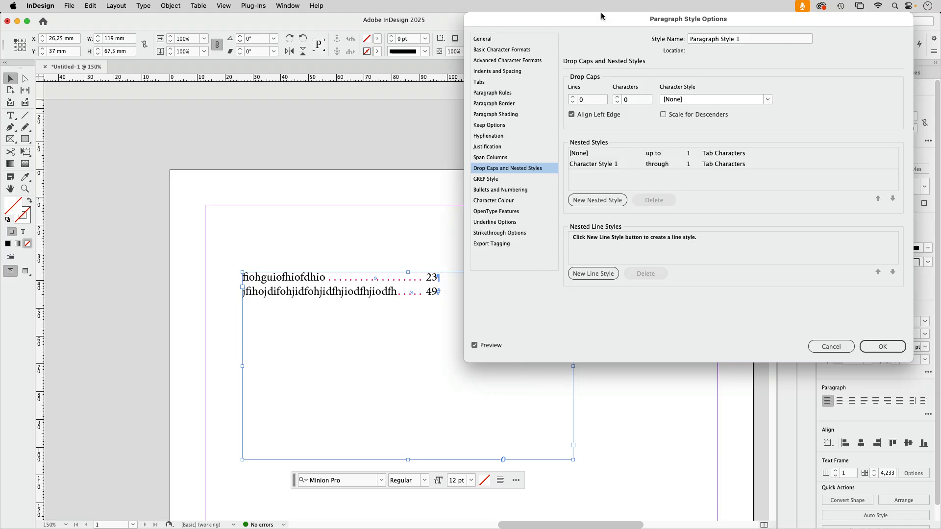
left_click(882, 346)
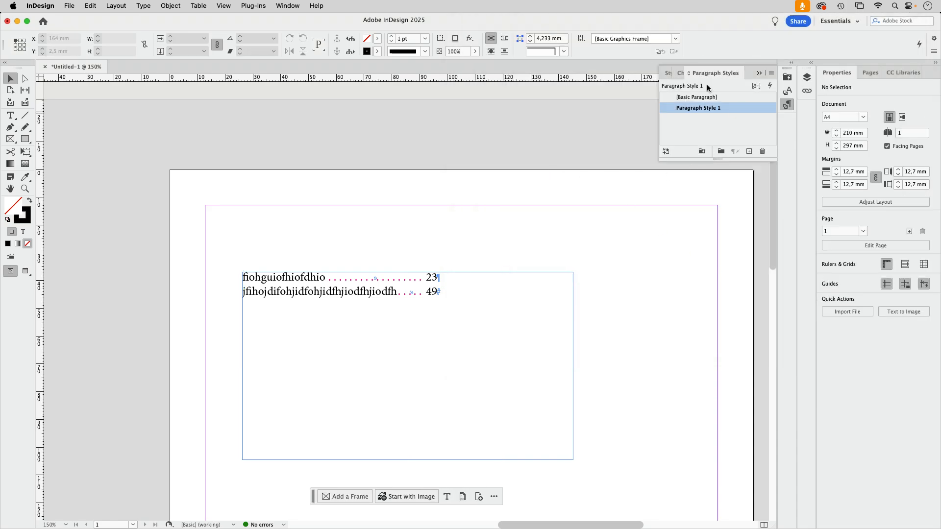
Set the font size of Character Style 1 to 36 pt with preview enabled
left_click(787, 91)
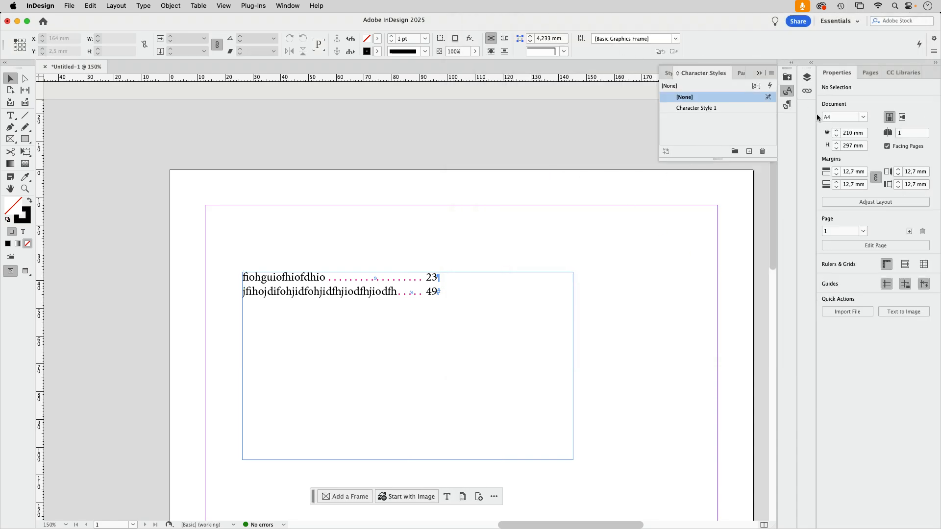
double_click(736, 107)
left_click_drag(480, 113, 693, 203)
left_click(583, 238)
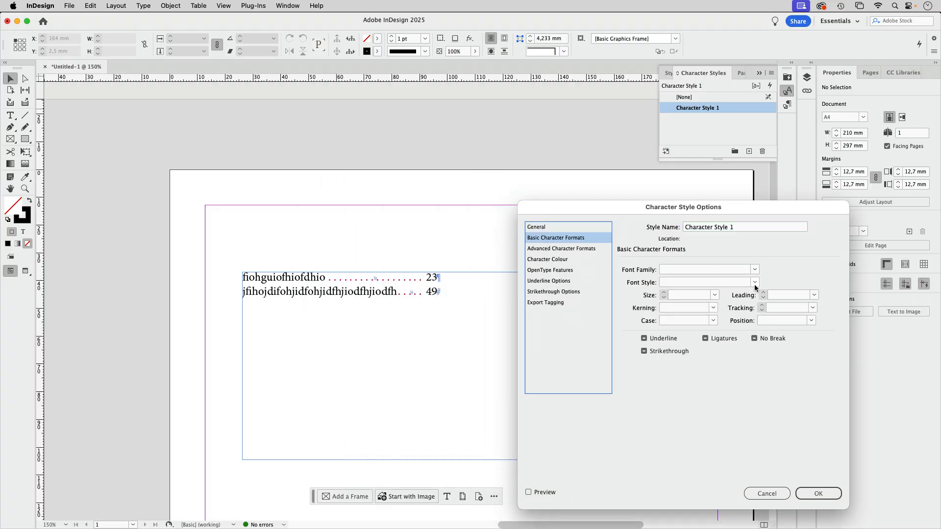
left_click(715, 295)
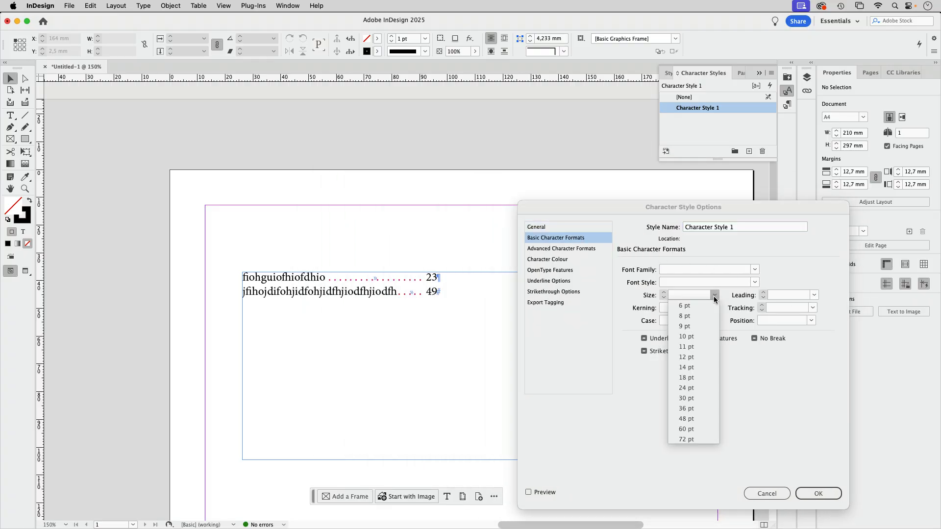
left_click(694, 407)
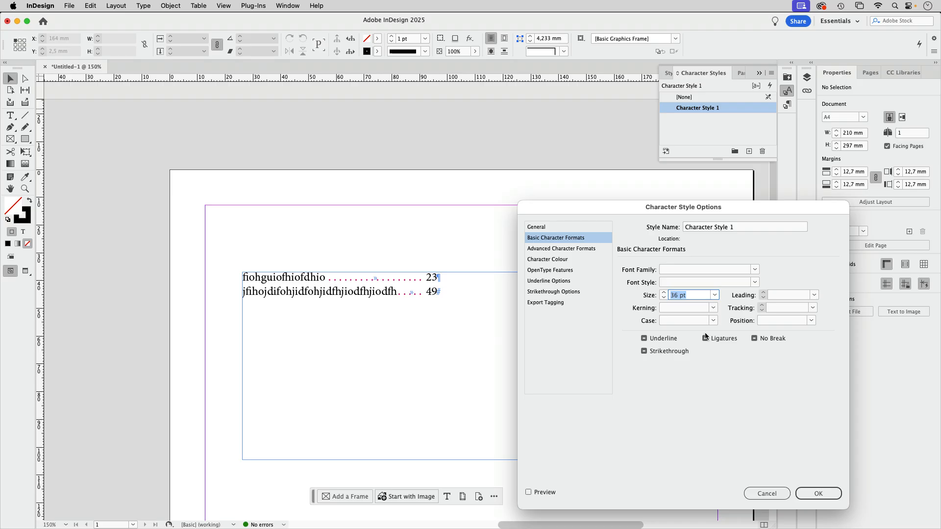
left_click(528, 493)
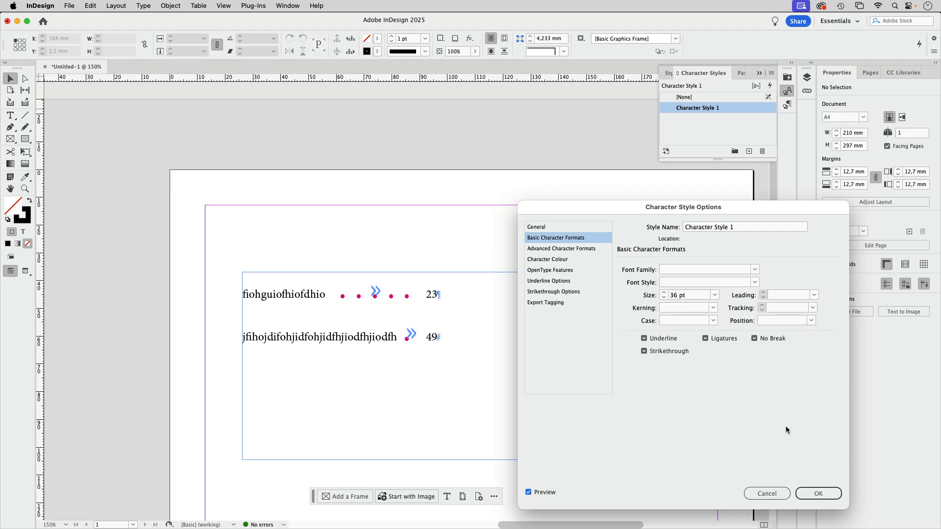
left_click(811, 493)
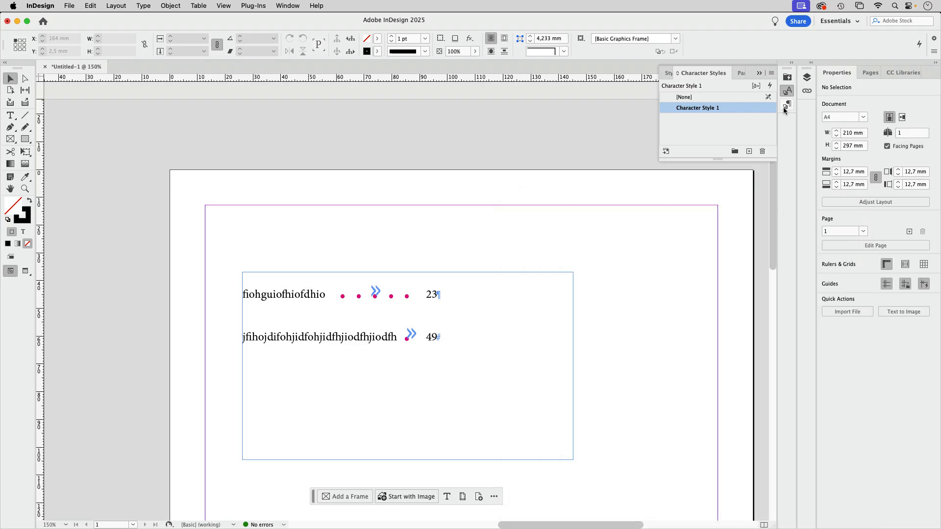
Set the leading of Paragraph Style 1 to 14 pt
left_click(786, 107)
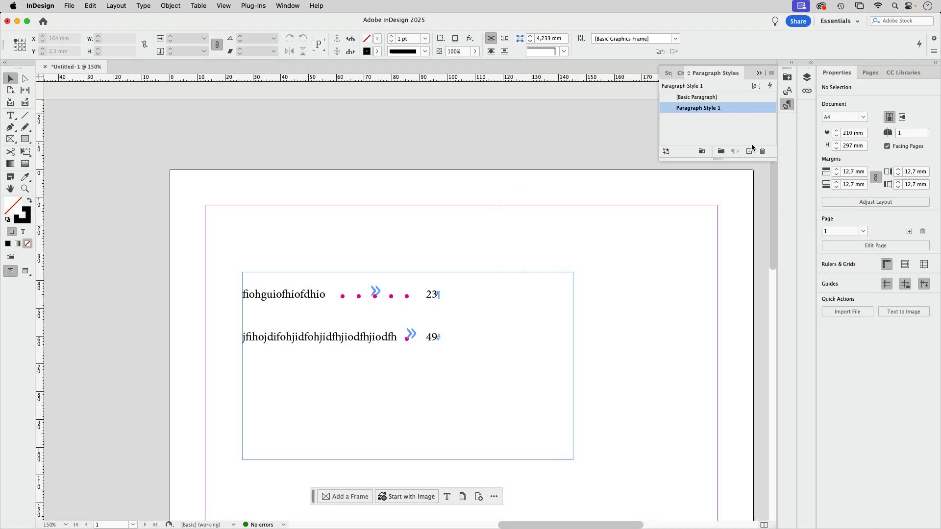
double_click(744, 107)
left_click(529, 50)
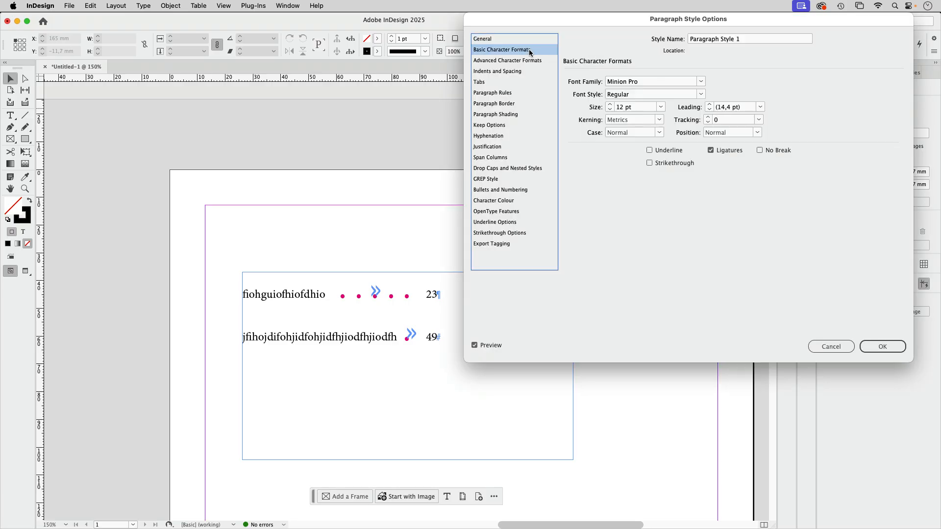
left_click(760, 107)
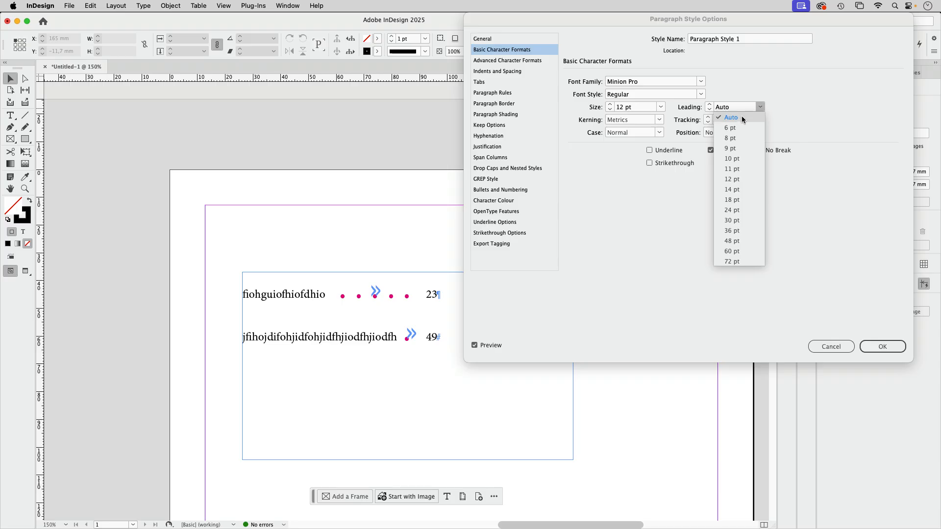
left_click(743, 188)
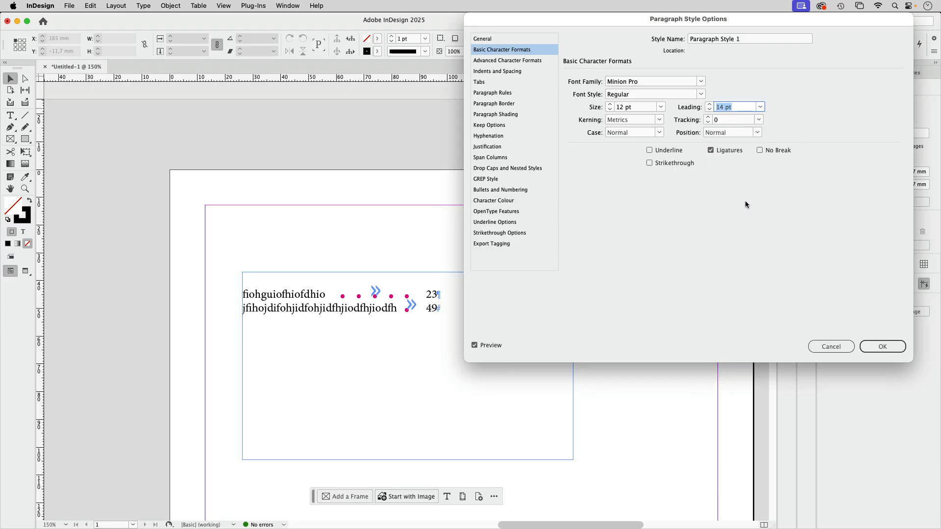
key("Return")
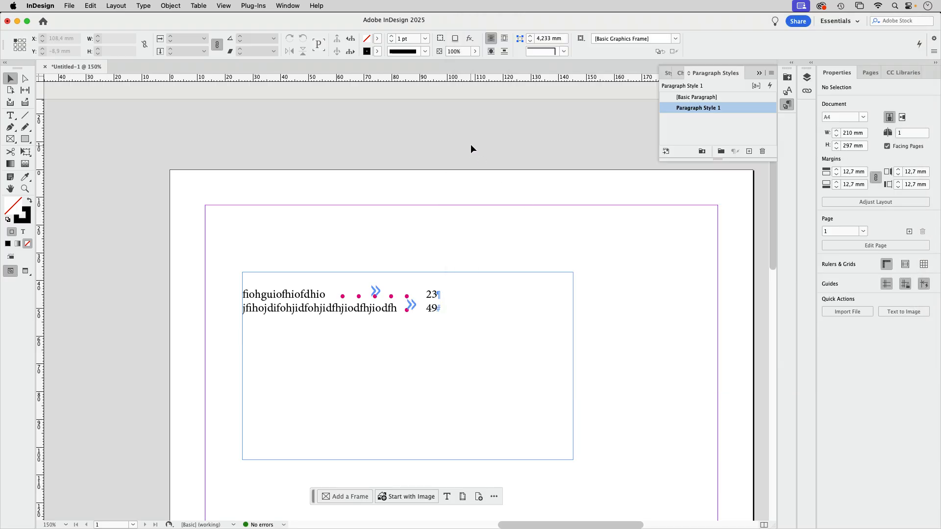